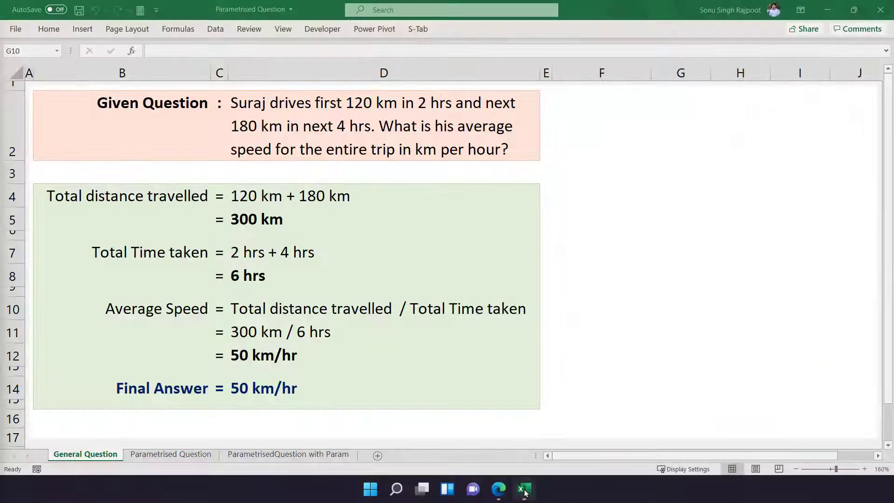
- Highlight the question text and worked solution rows on the General Question sheet
left_click(307, 110)
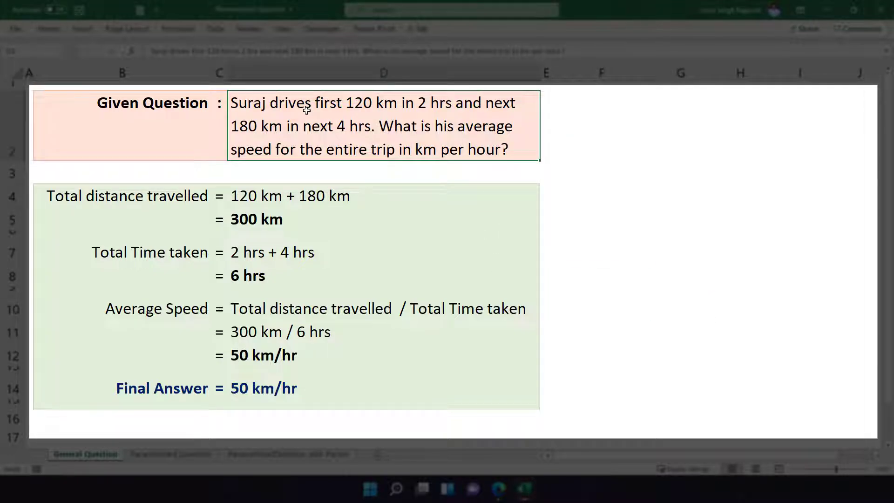
left_click_drag(144, 197, 283, 400)
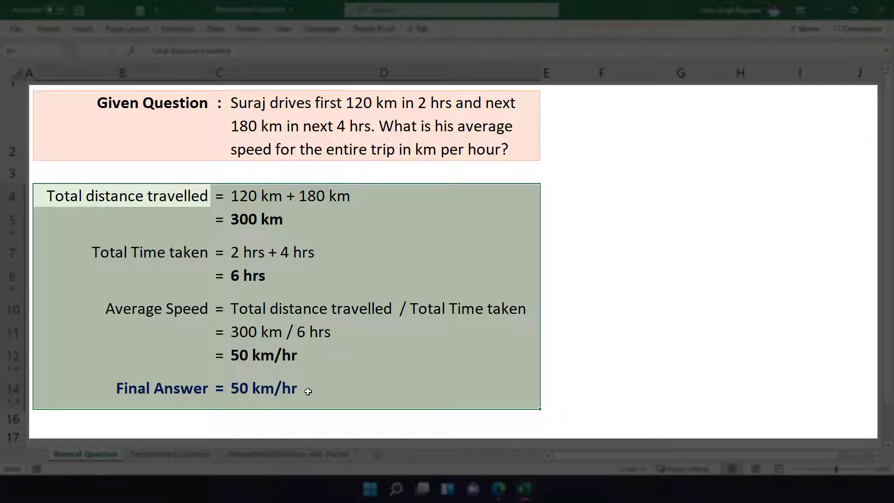
left_click(308, 127)
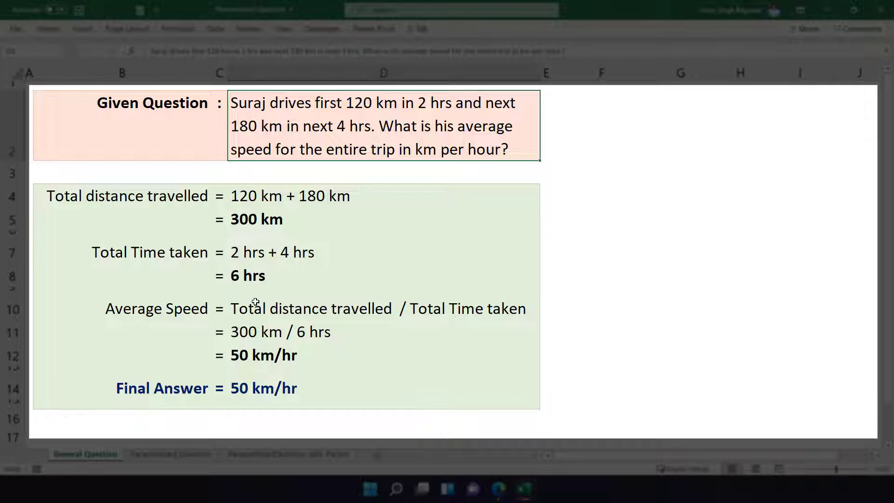
- Recalculate the Parametrised Question sheet five times with F9, then view the @@ placeholder sheet
left_click(171, 454)
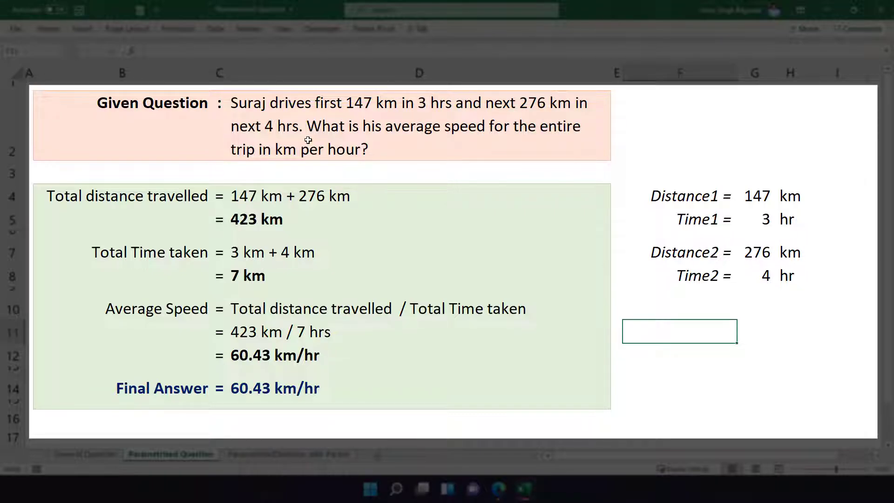
key("F9")
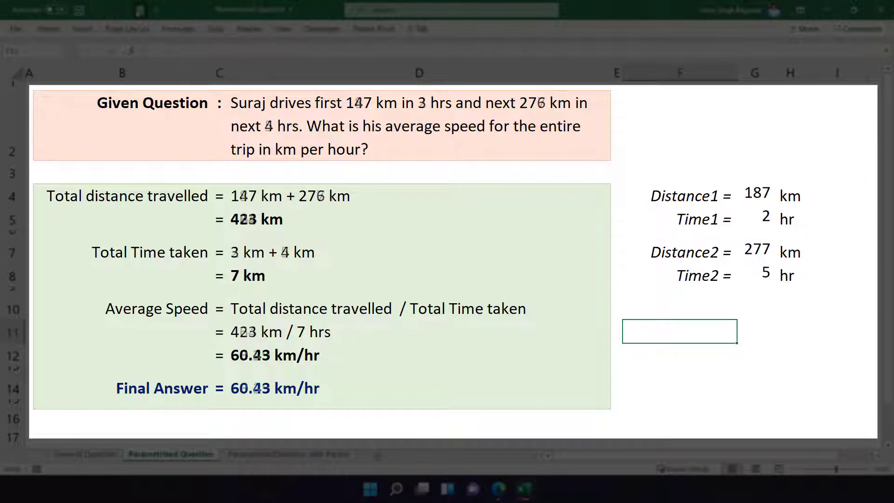
key("F9")
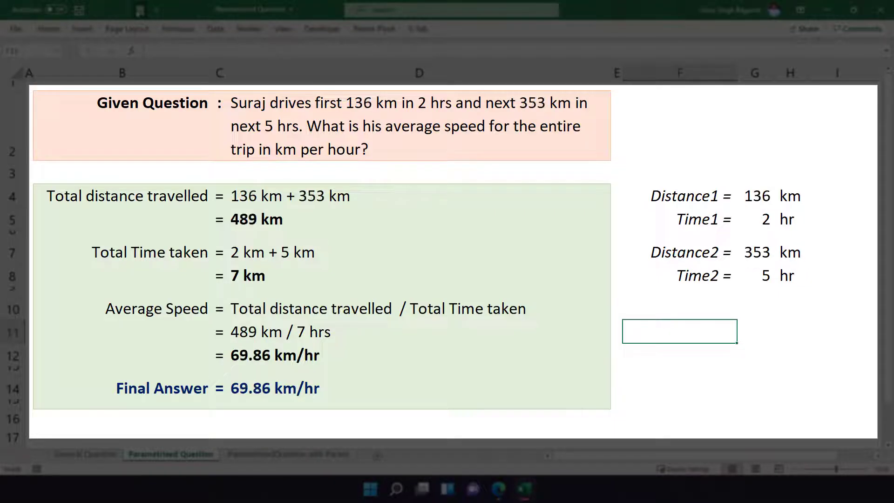
key("F9")
key("F9")
key("F9")
key("F9")
key("F9")
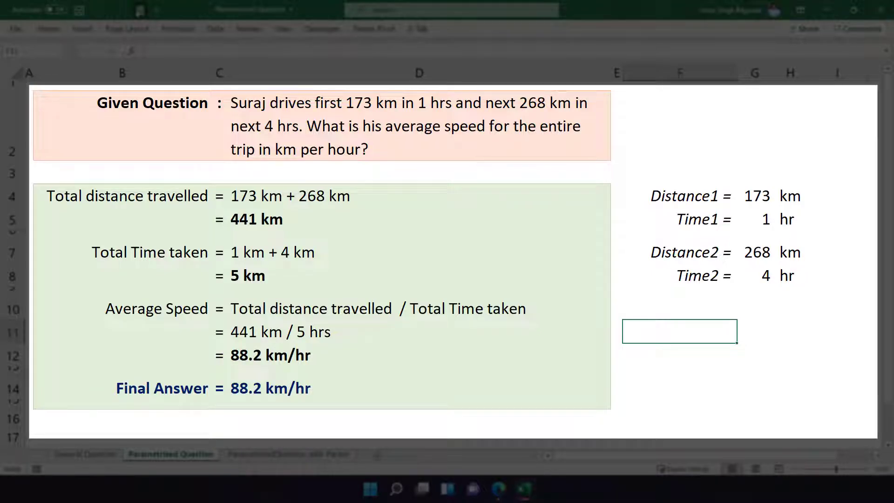
key("F9")
key("F9")
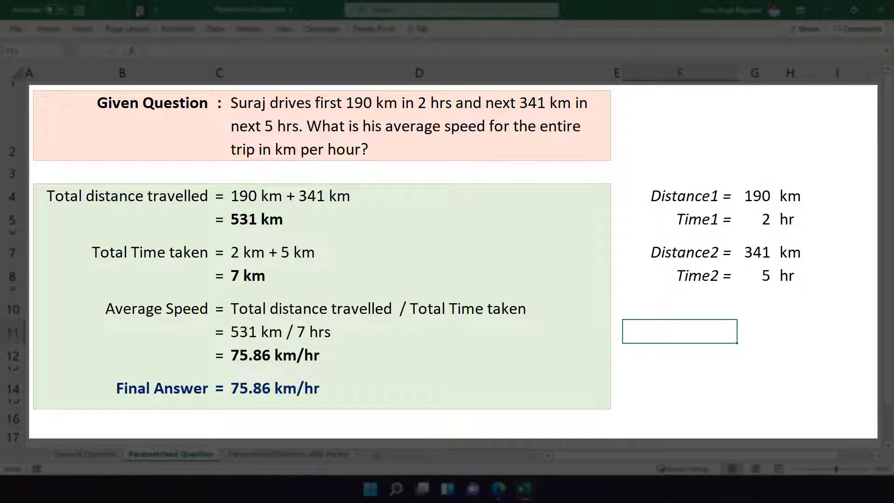
key("F9")
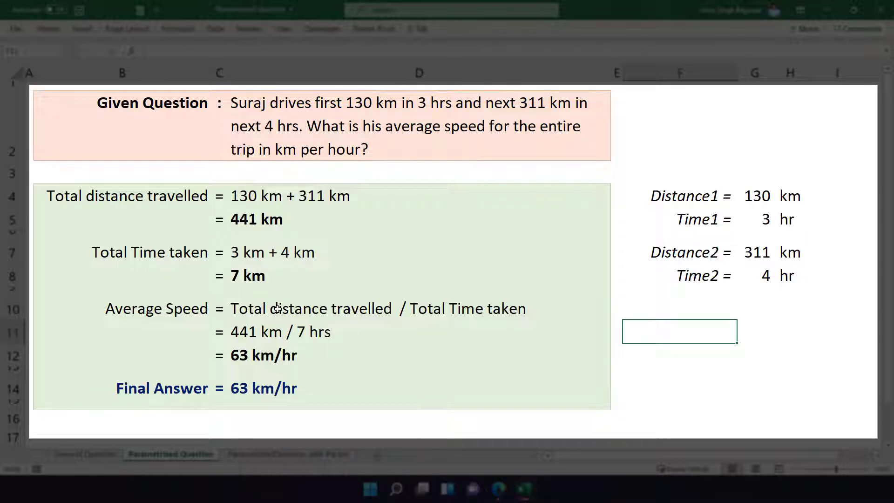
left_click(271, 454)
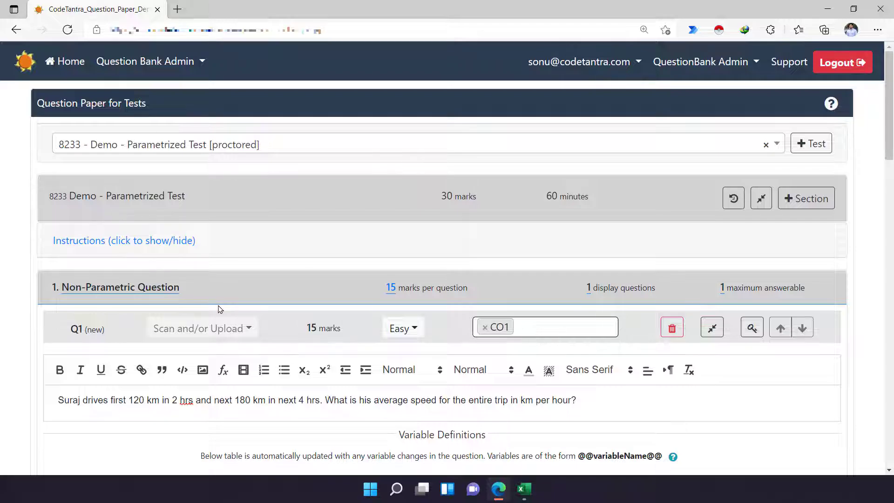
- Highlight the Q1 average-speed sentence and review rubrics giving 300 km over 6 hrs, 50 km/hr
scroll(225, 321, "down", 3)
scroll(220, 320, "down", 1)
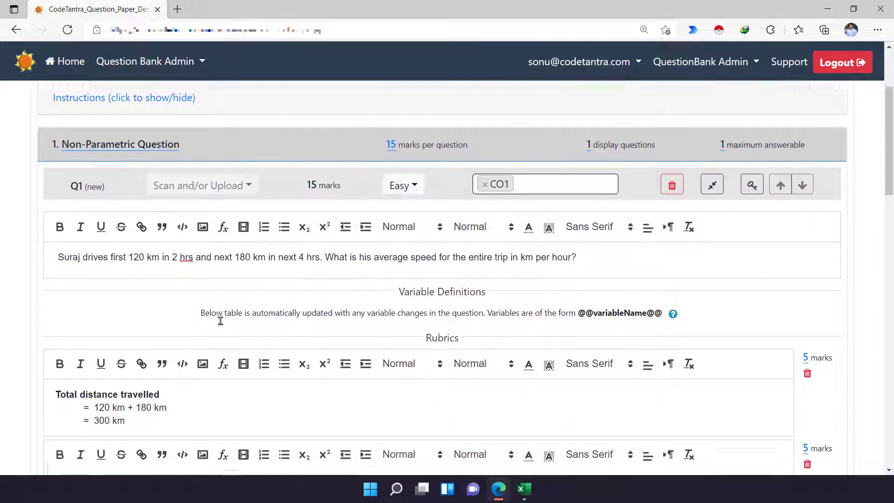
left_click_drag(53, 204, 596, 209)
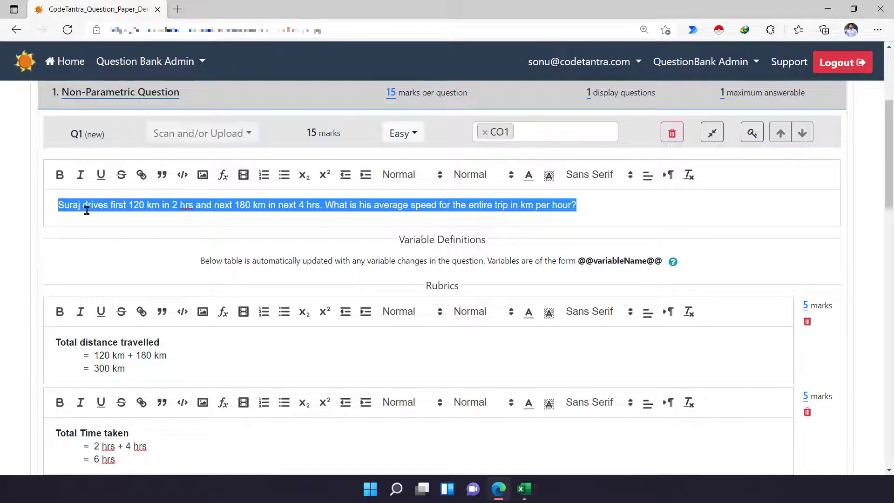
scroll(128, 227, "down", 3)
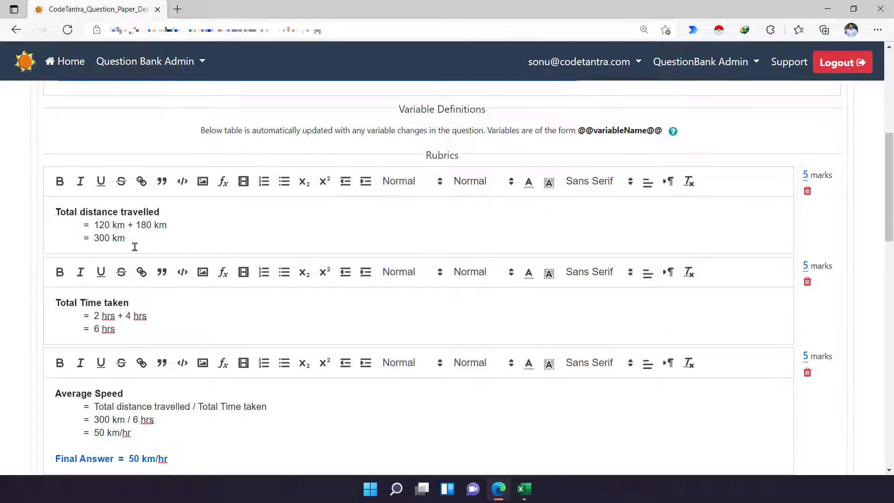
scroll(117, 209, "down", 1)
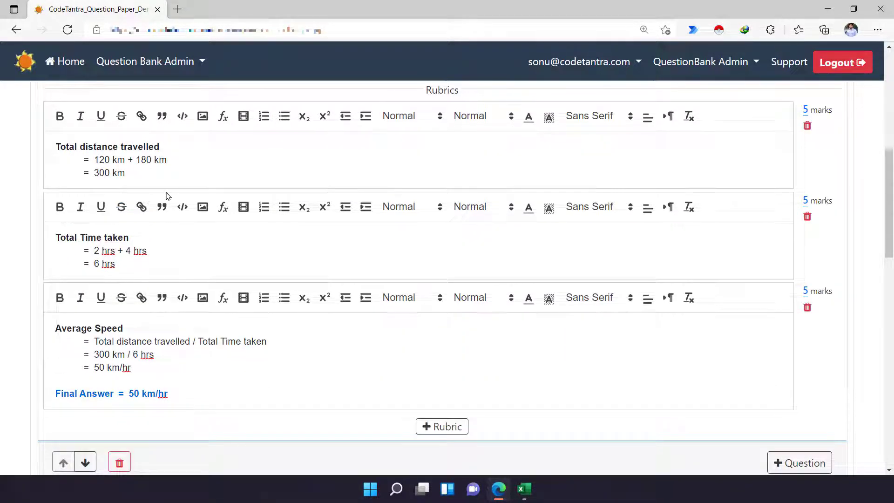
- Highlight the total distance, total time, average speed and final answer rows on the General Question sheet
left_click(524, 488)
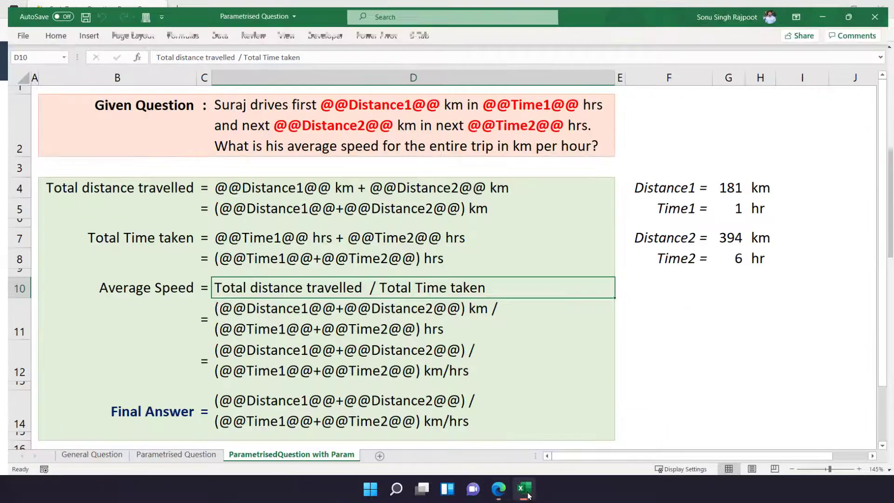
key("ctrl+Page_Up")
key("ctrl+Page_Up")
left_click_drag(71, 188, 274, 219)
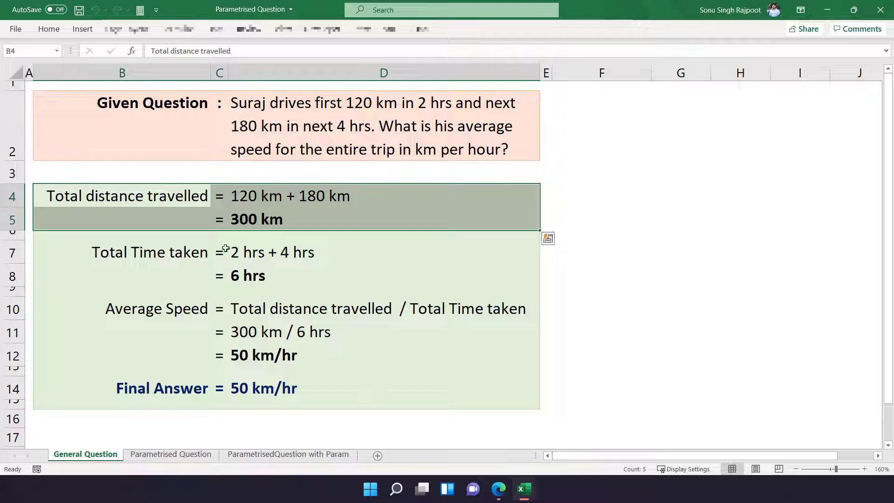
left_click_drag(149, 252, 268, 269)
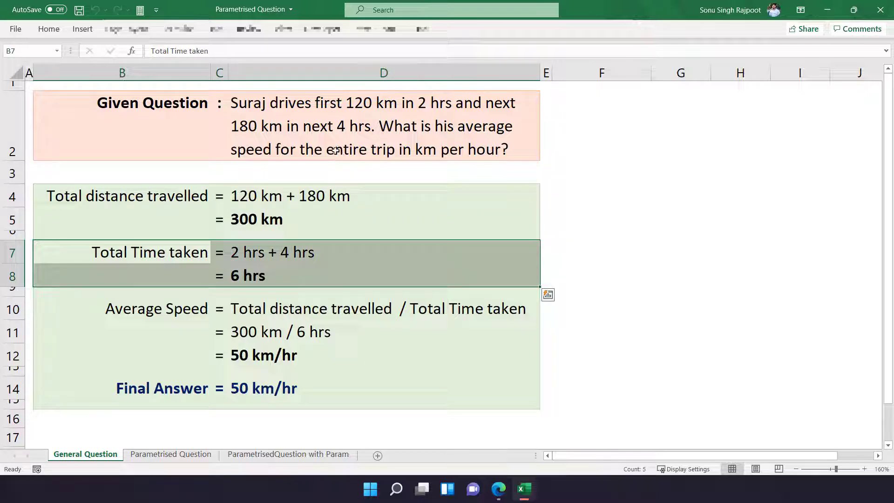
left_click_drag(142, 314, 261, 355)
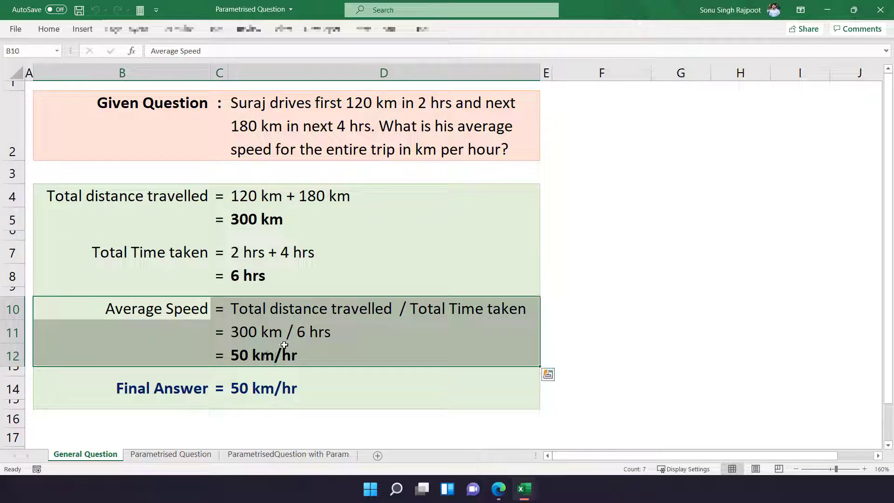
left_click_drag(173, 390, 315, 389)
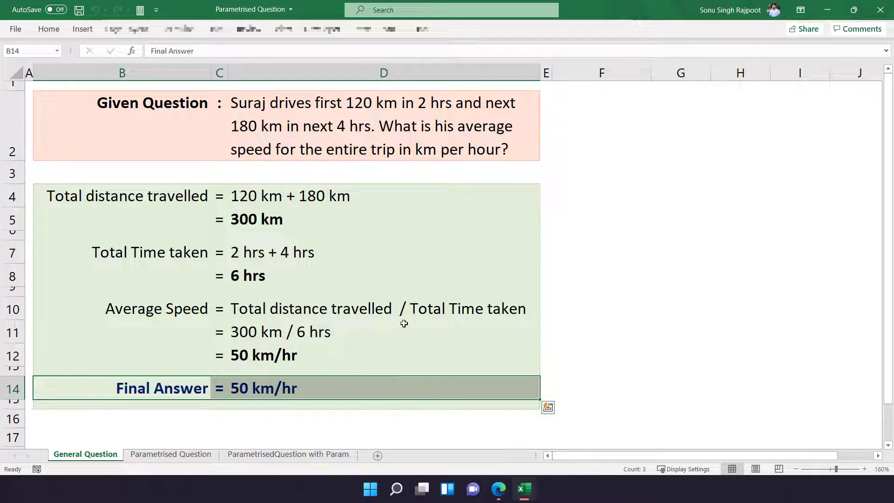
left_click(251, 254)
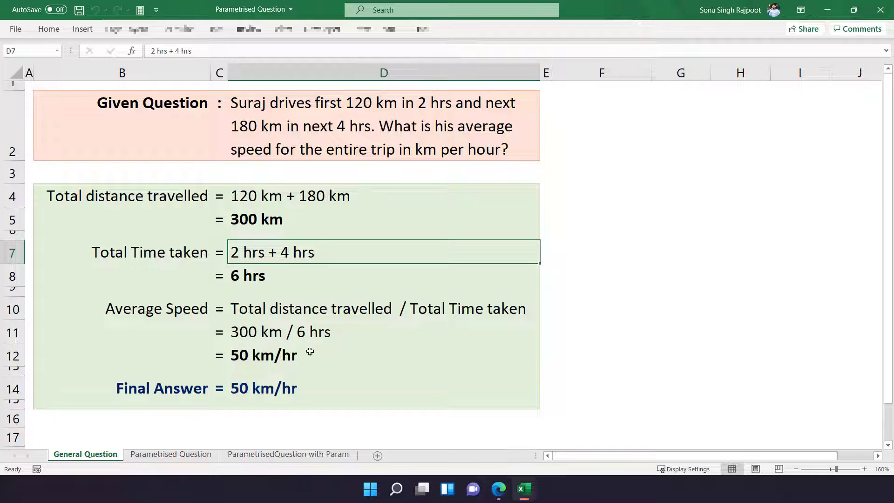
- Highlight the non-parametric Q1 sentence, then scroll down to section 2, Parametric Question
left_click(826, 9)
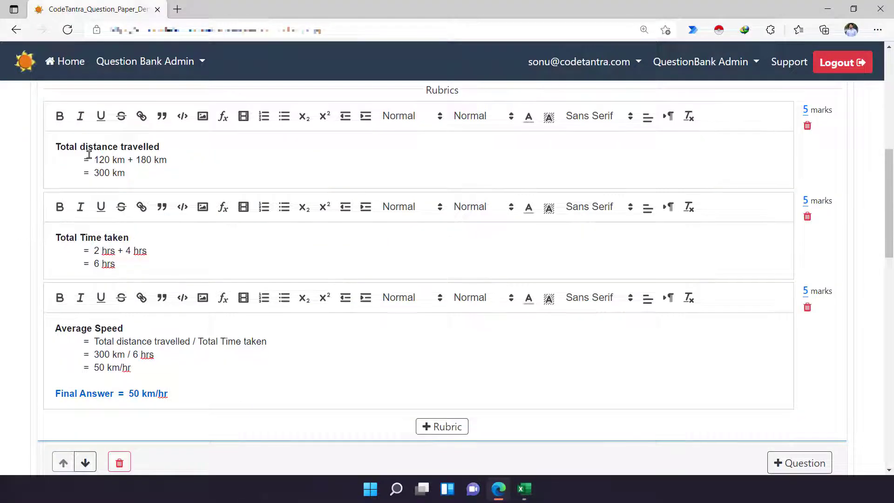
scroll(203, 179, "up", 2)
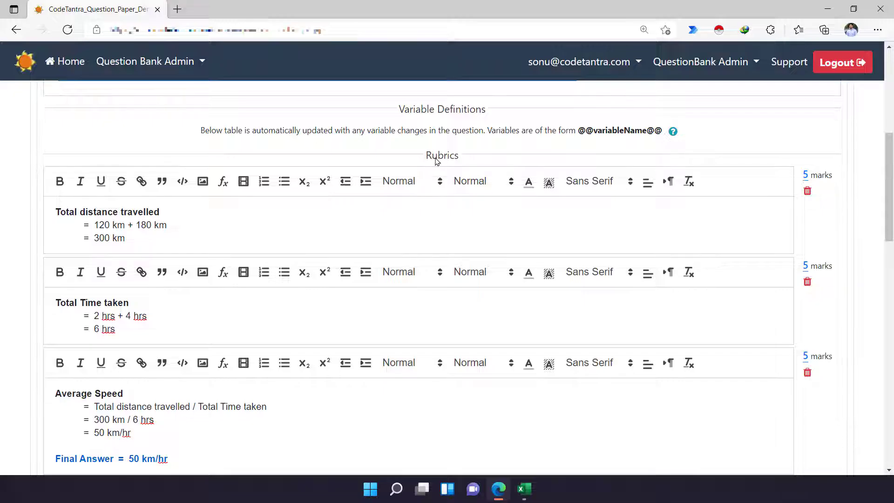
scroll(200, 287, "down", 2)
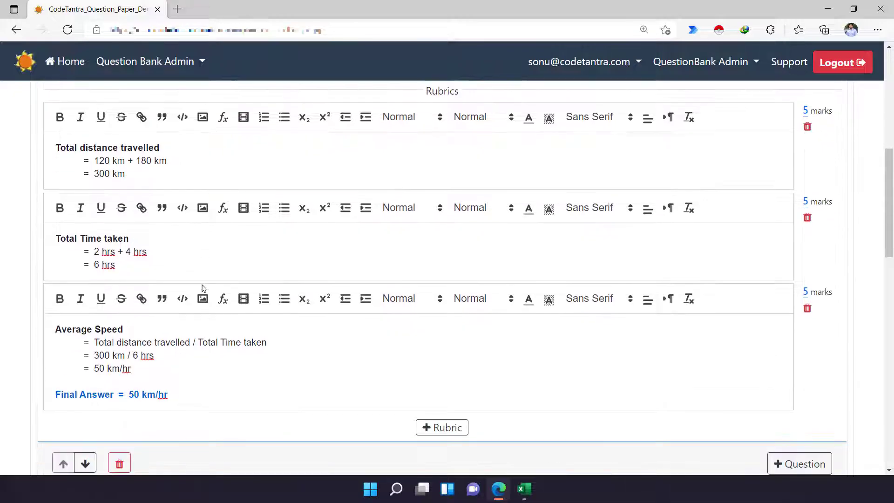
scroll(205, 247, "up", 2)
left_click_drag(129, 237, 93, 238)
scroll(147, 235, "up", 6)
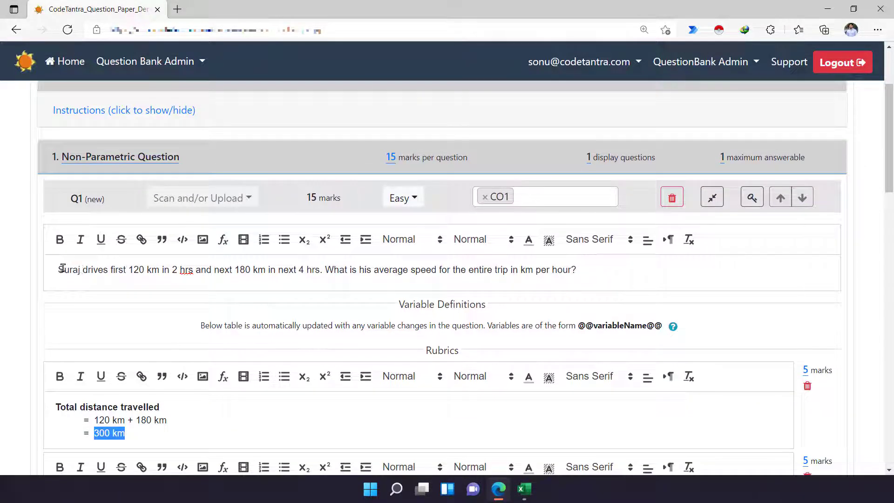
left_click_drag(61, 268, 596, 265)
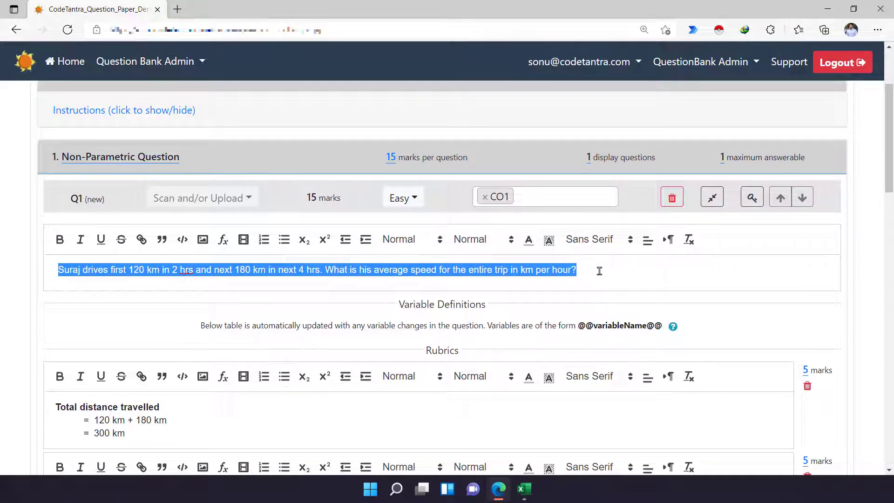
left_click(599, 271)
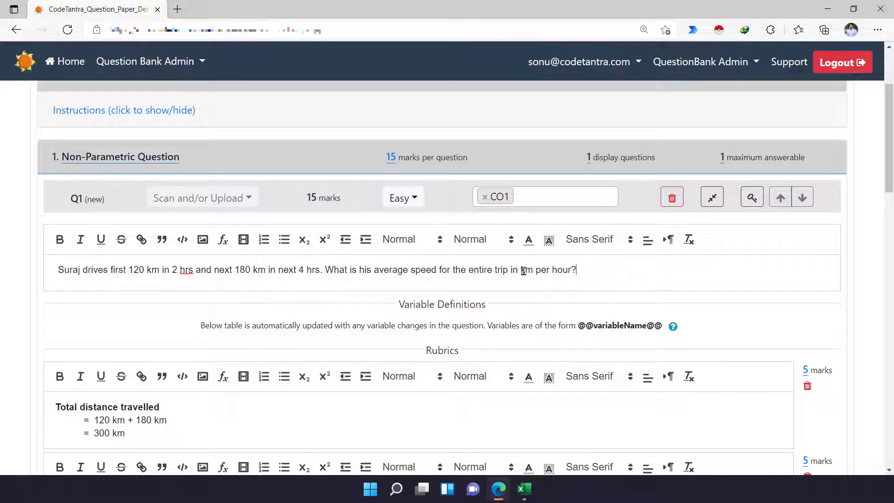
scroll(422, 296, "down", 8)
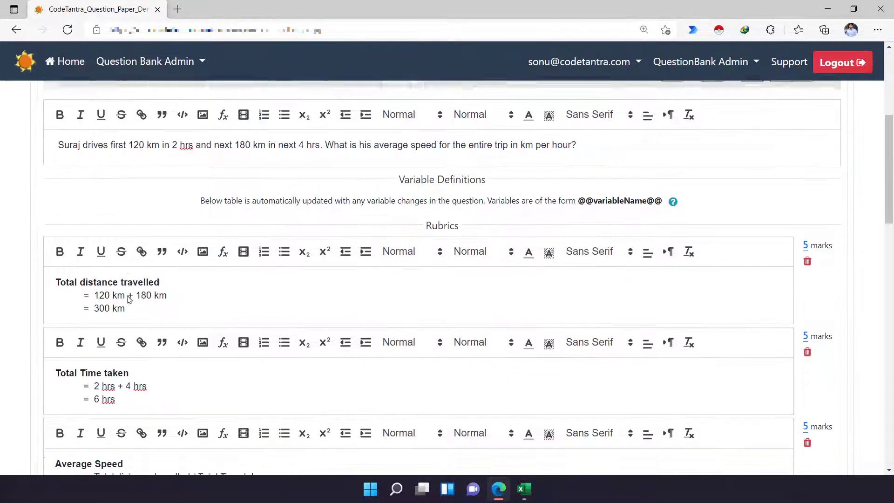
scroll(230, 203, "down", 5)
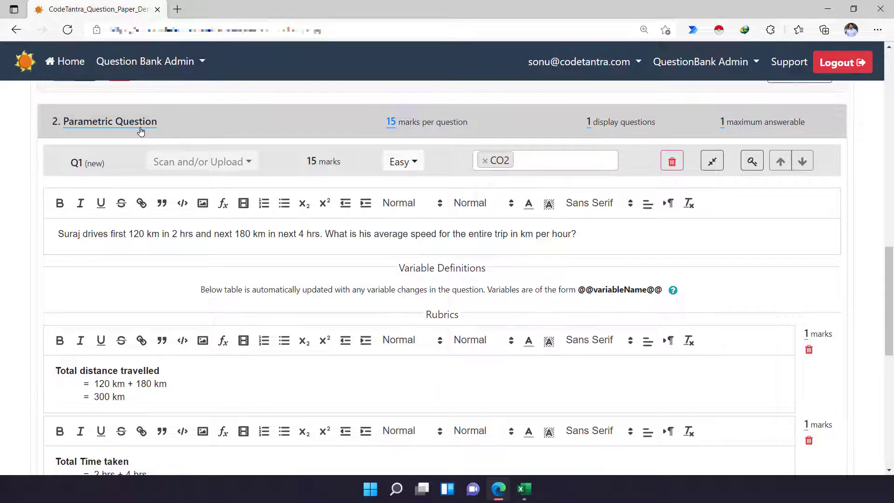
- Select the parametric question text and try selecting its 120 and 180 km values
left_click_drag(58, 233, 588, 237)
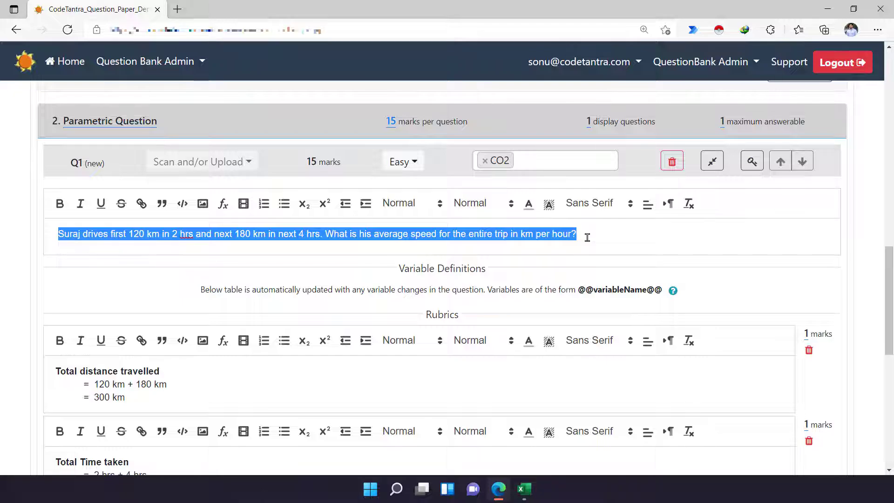
left_click(160, 234)
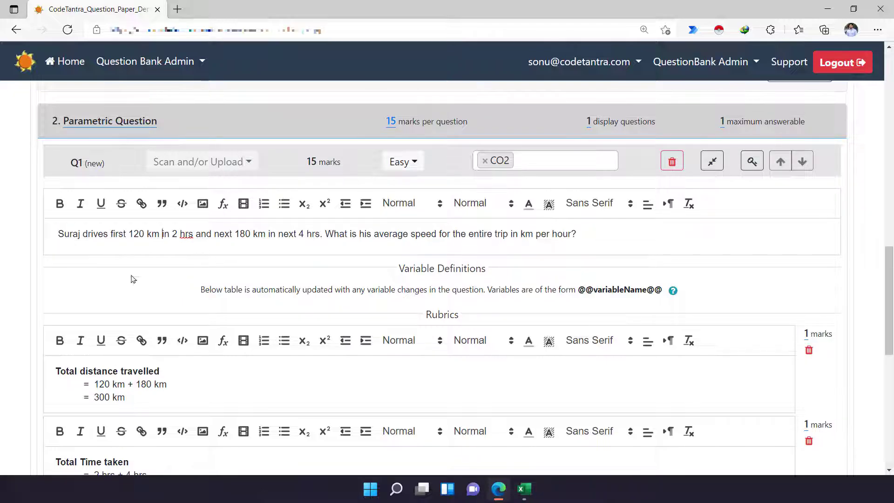
scroll(169, 258, "up", 1)
scroll(168, 258, "down", 1)
double_click(137, 234)
left_click(168, 233)
left_click(193, 233)
left_click_drag(235, 233, 317, 234)
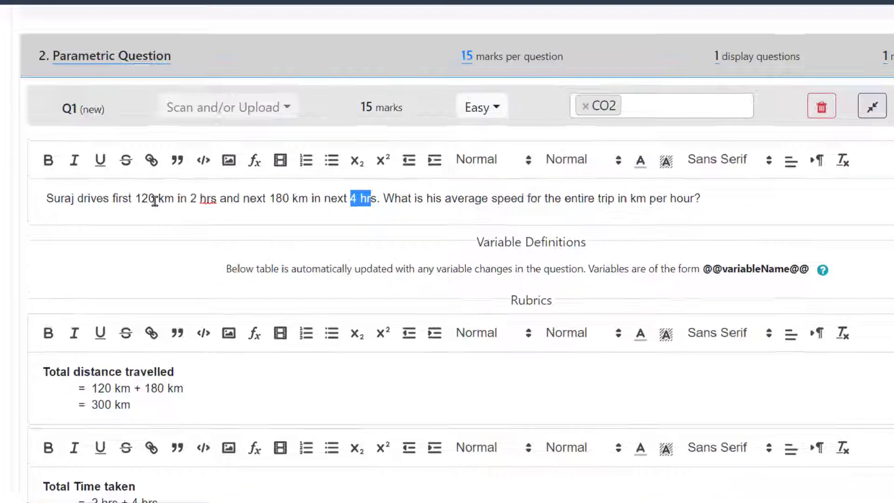
left_click_drag(155, 201, 135, 200)
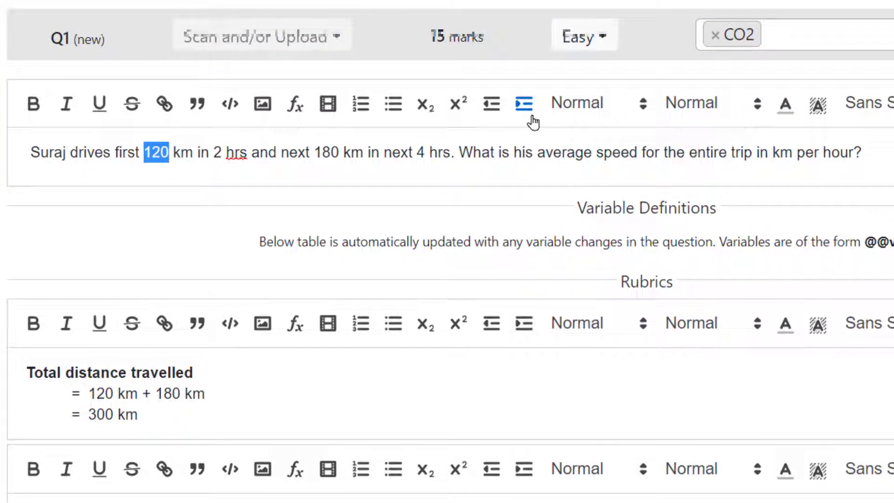
key("BackSpace")
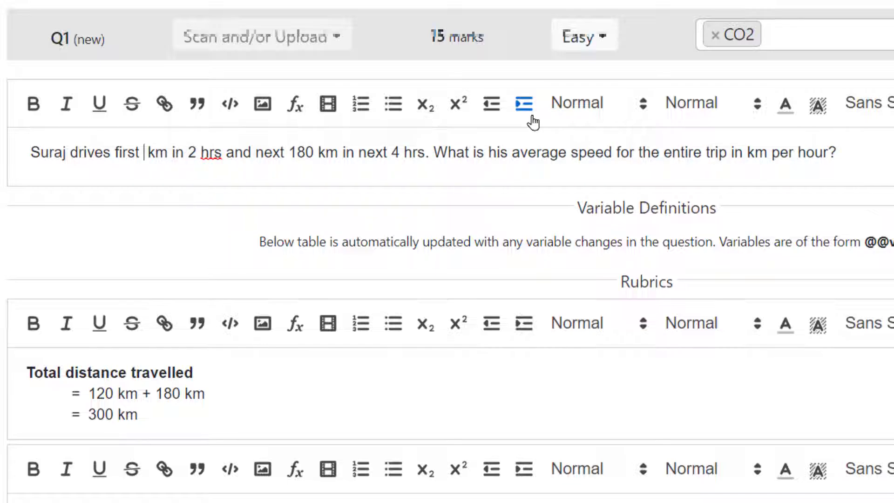
type("@@")
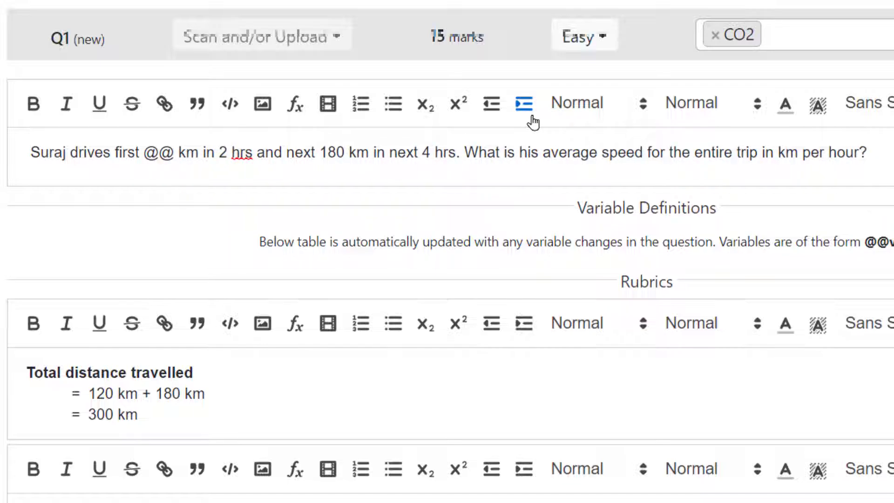
type("Distance1")
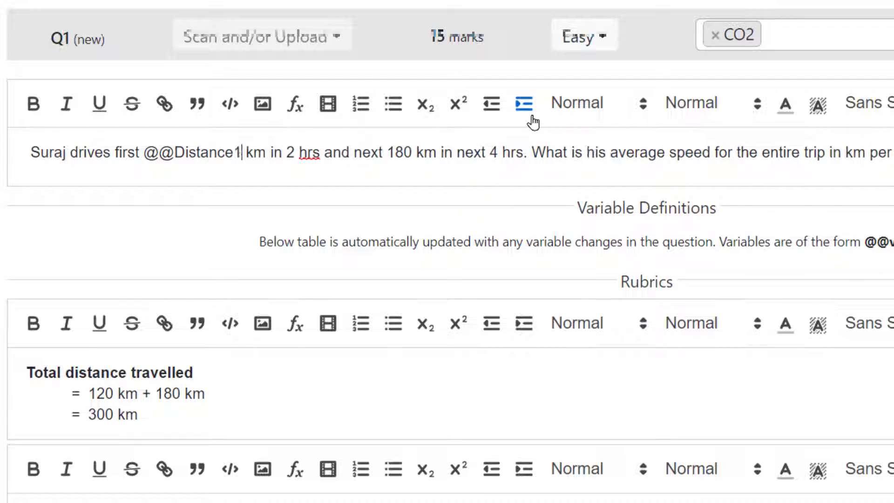
type("@@")
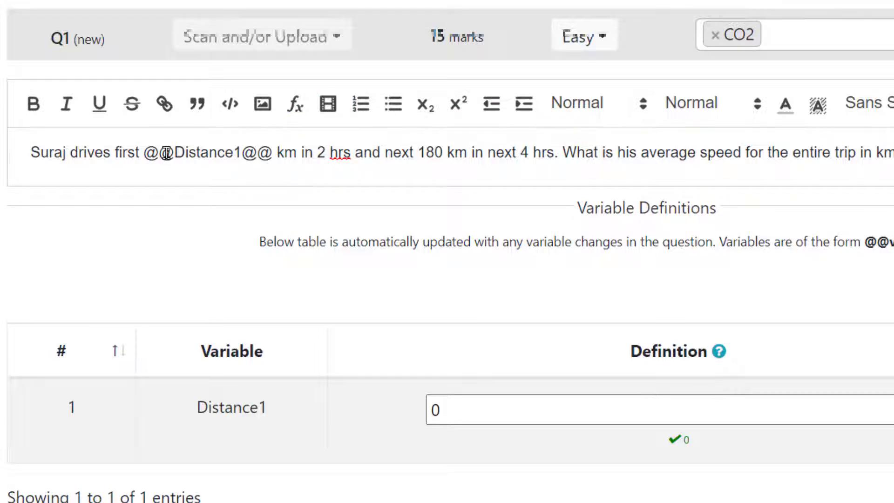
left_click_drag(141, 153, 174, 157)
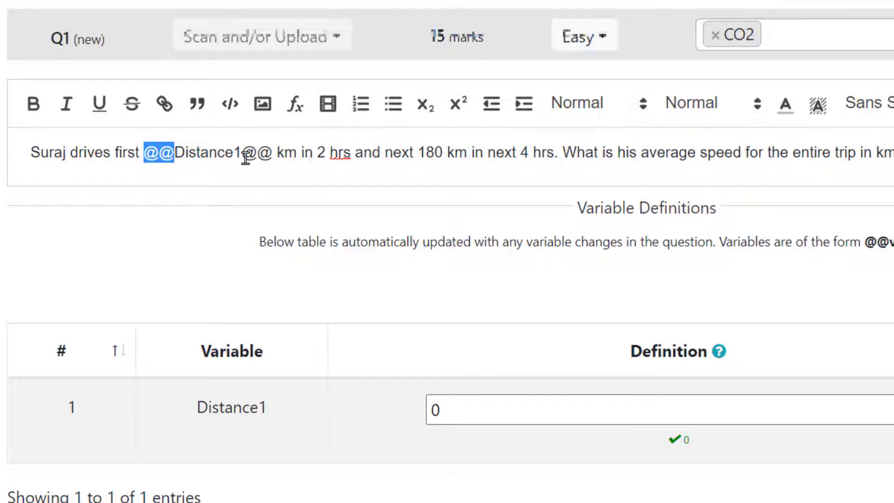
left_click_drag(241, 155, 273, 154)
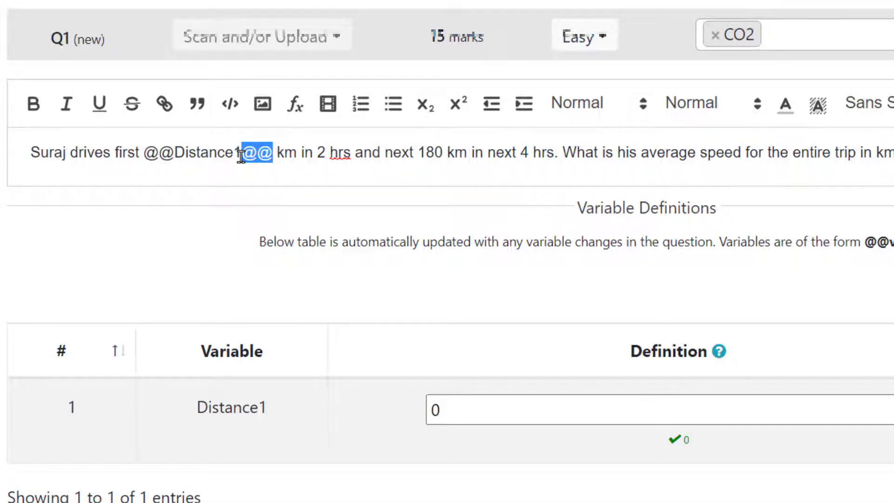
left_click_drag(185, 153, 233, 158)
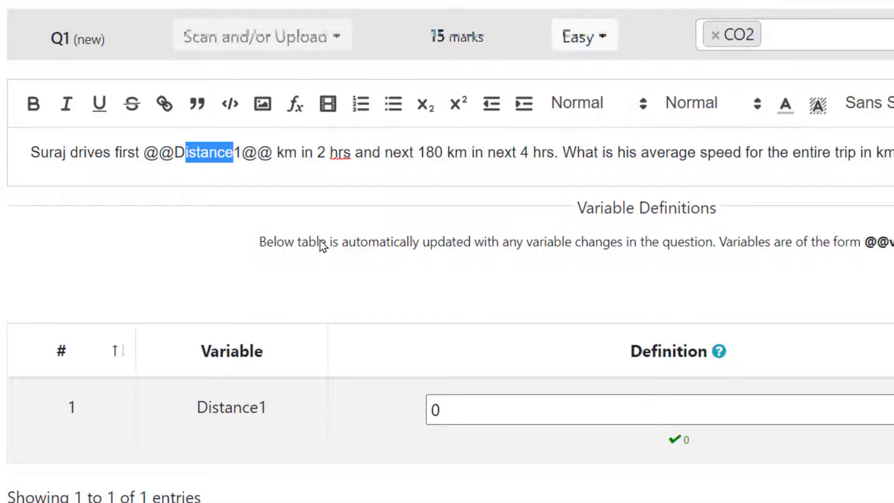
left_click_drag(275, 157, 148, 164)
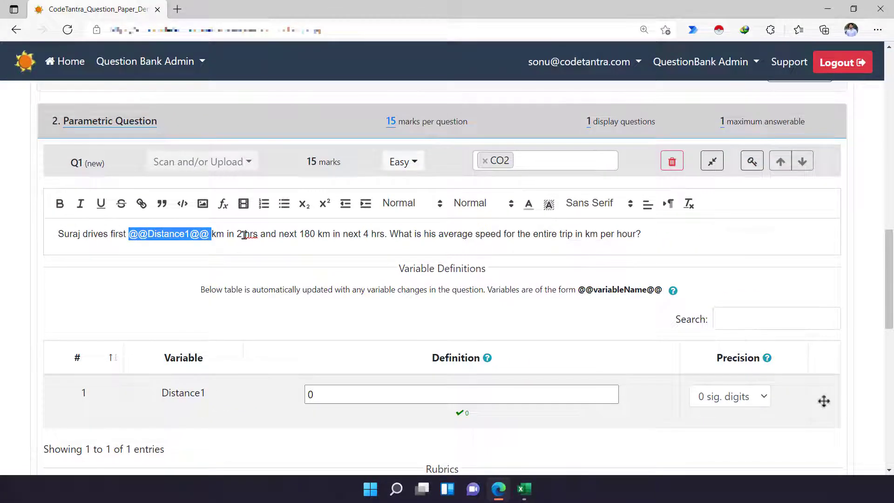
left_click_drag(242, 235, 238, 235)
type("@@T")
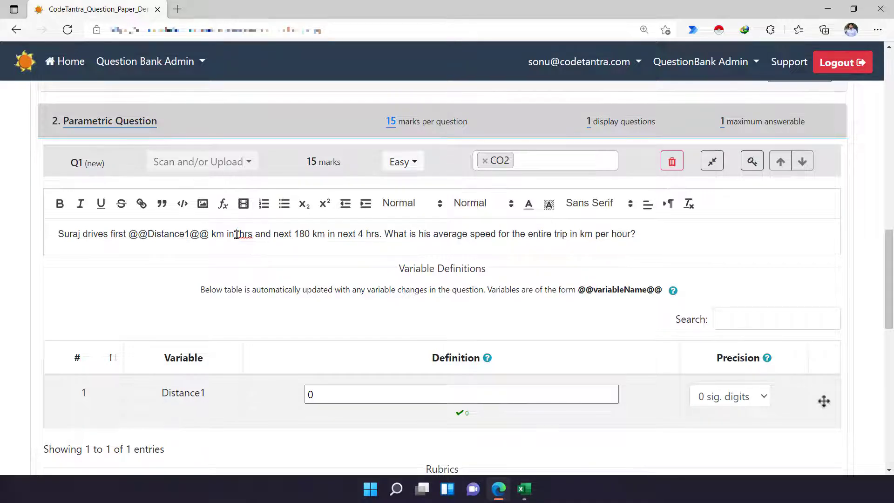
type("ime1")
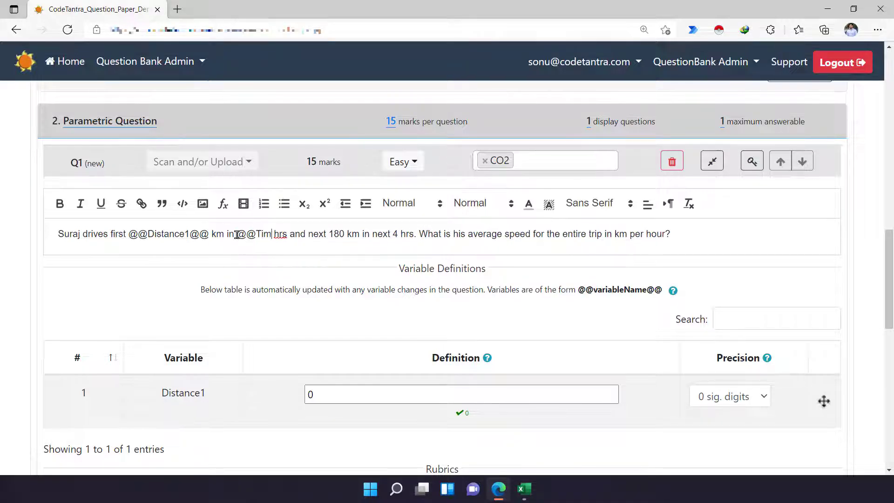
type("@@")
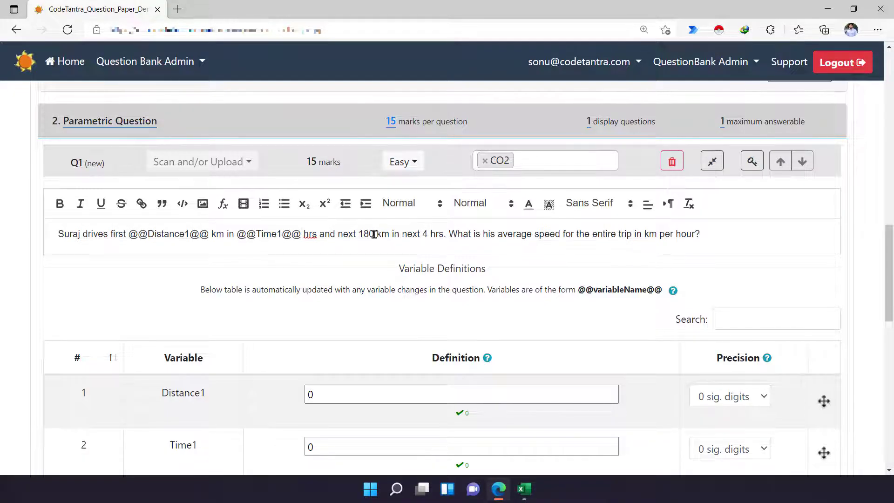
left_click_drag(373, 234, 359, 234)
type("@@")
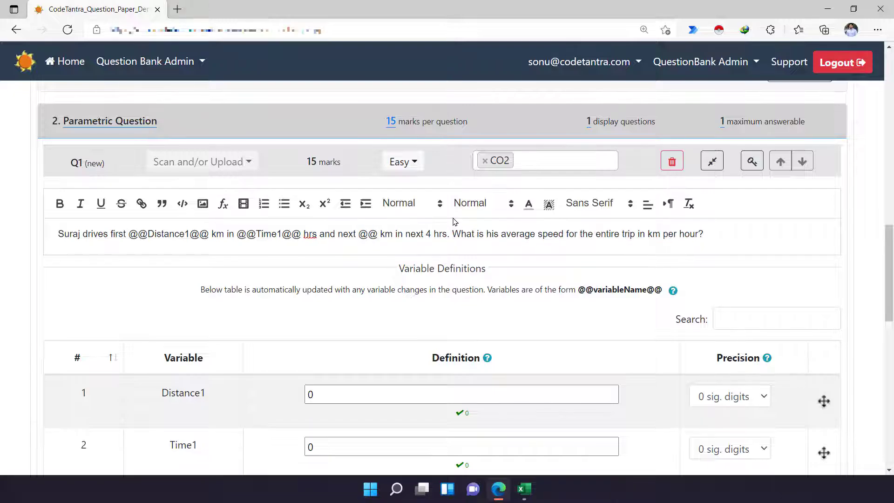
type("Distaa")
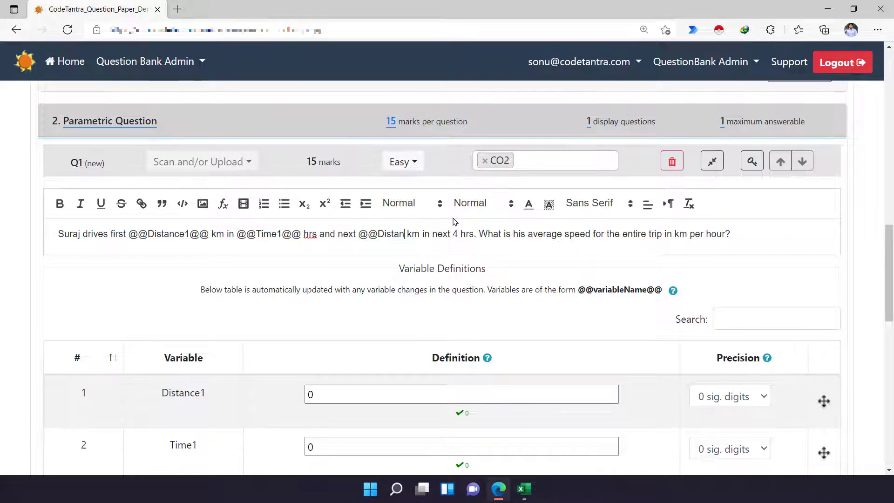
type("m")
type("nce 2")
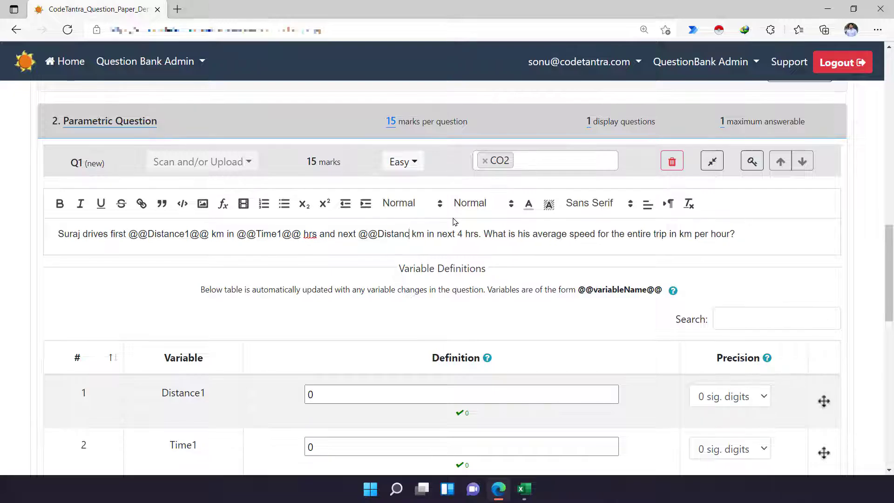
type("@@")
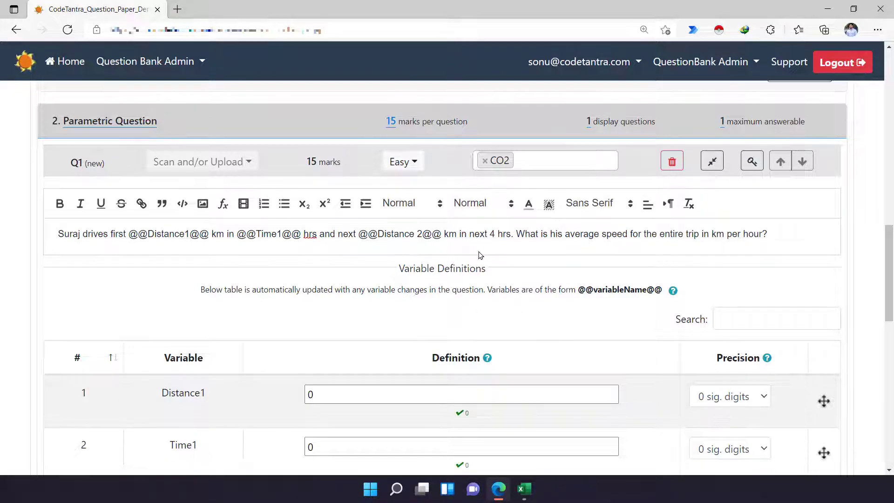
scroll(414, 245, "down", 3)
scroll(424, 187, "up", 3)
key("BackSpace")
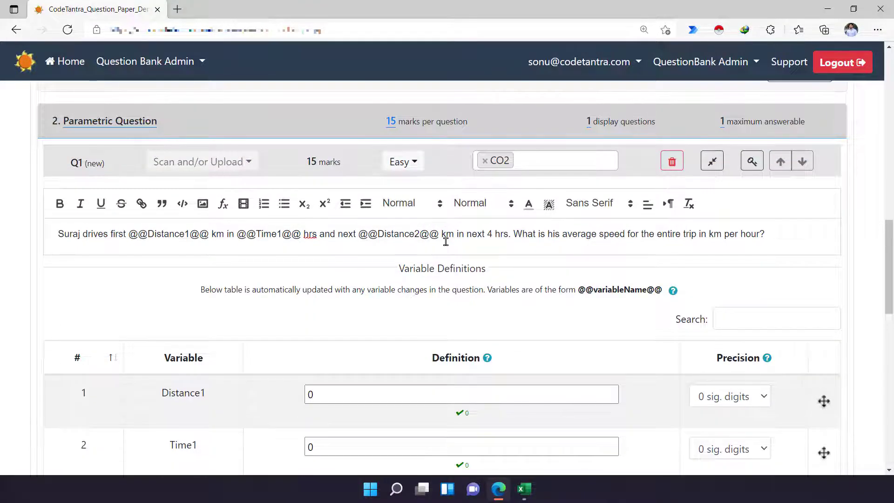
left_click_drag(384, 234, 418, 234)
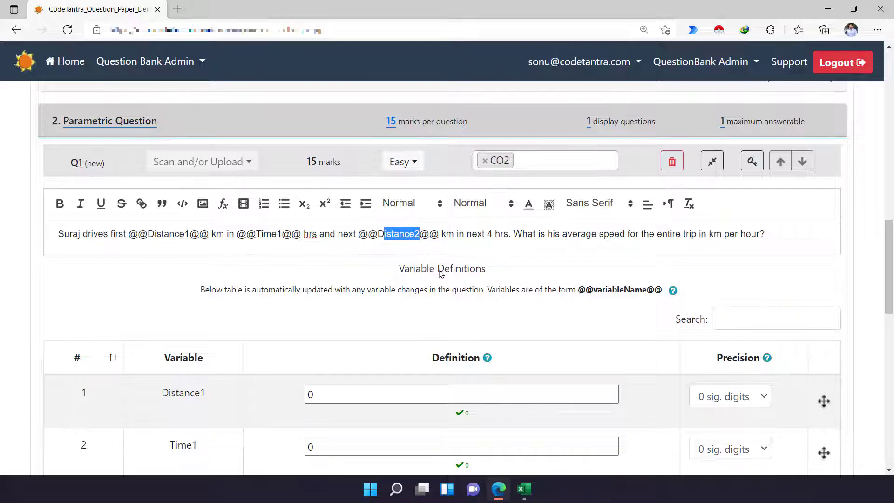
double_click(489, 233)
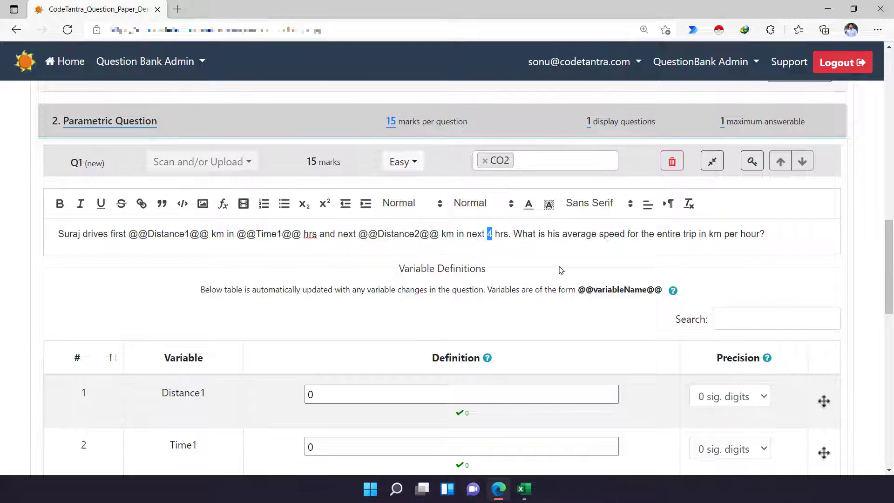
type("@@")
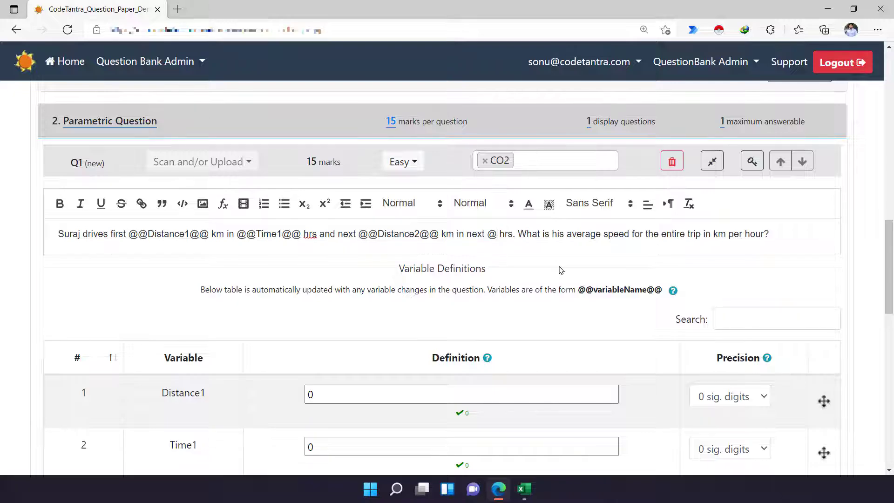
type("Time")
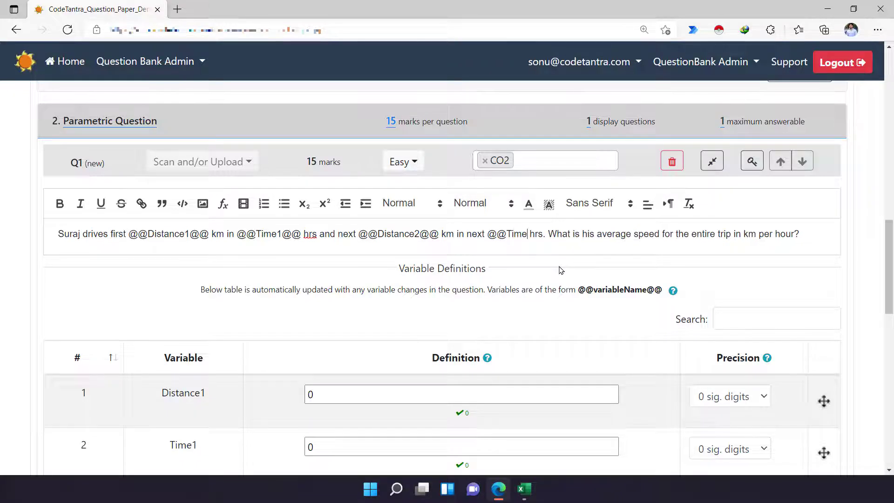
type("2@@")
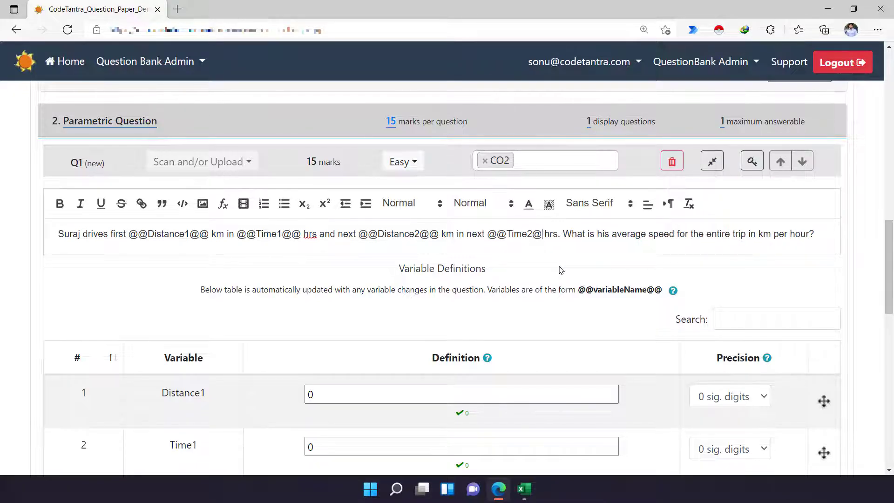
left_click(573, 232)
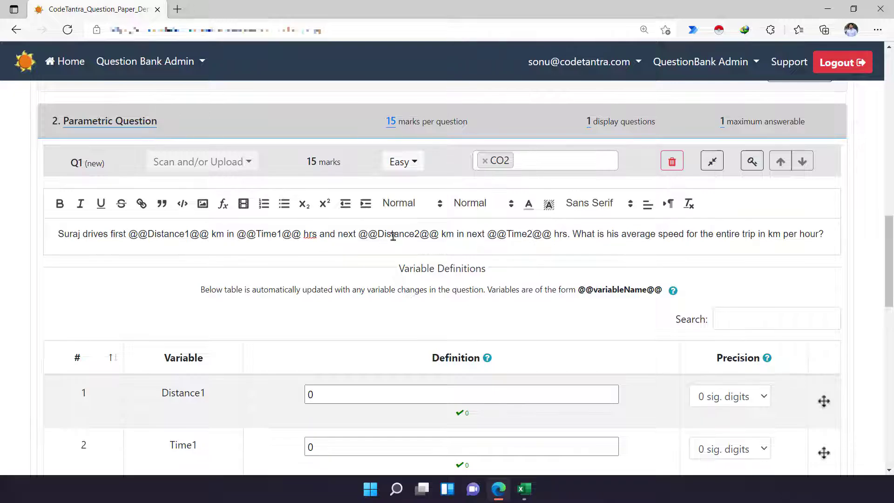
- Read through the Definition help's list of allowed functions, then close it
scroll(535, 266, "down", 4)
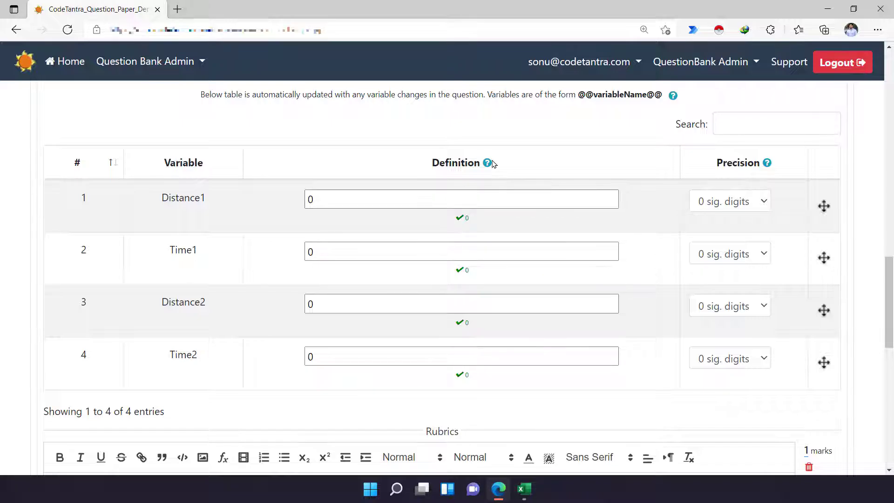
left_click(487, 163)
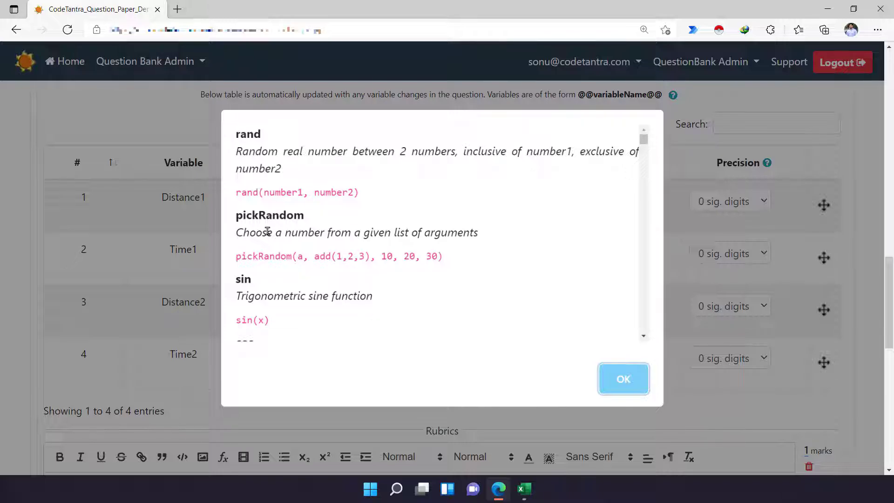
scroll(307, 321, "down", 3)
scroll(403, 254, "down", 15)
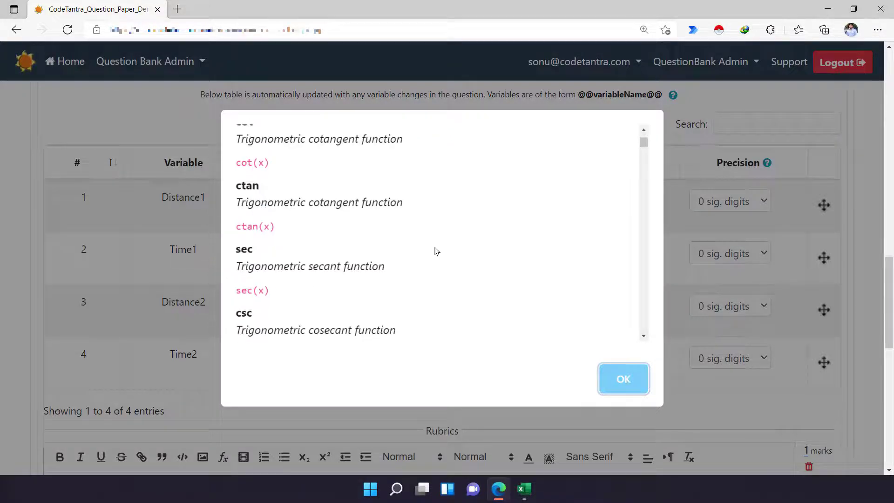
scroll(643, 207, "down", 20)
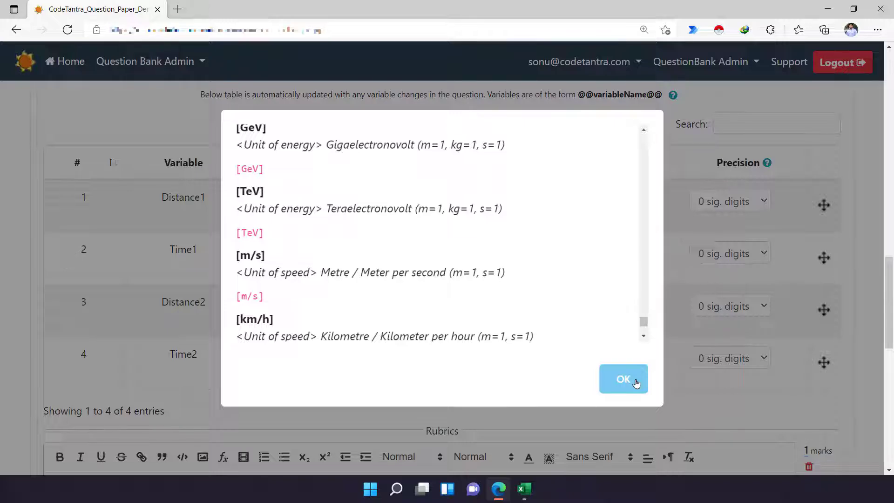
left_click(623, 379)
left_click(323, 202)
- Define Distance1 as rand(100,200) and confirm its sample value of 110
double_click(309, 199)
type("rand(1")
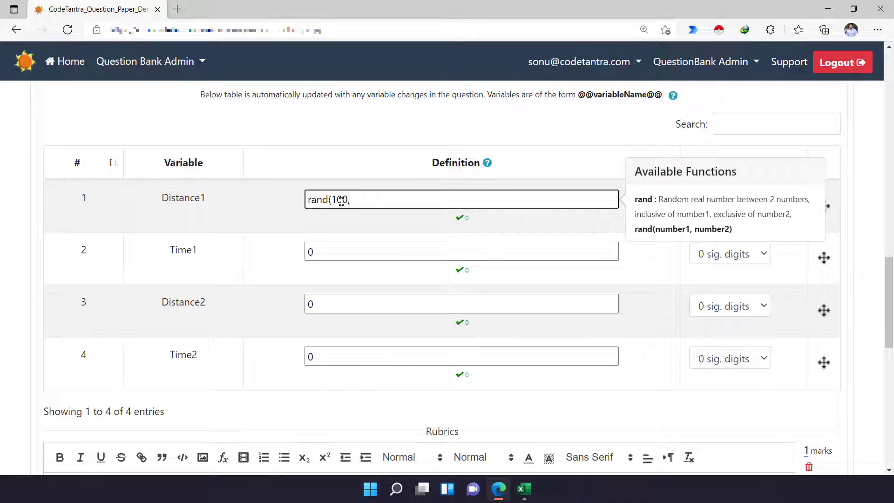
type("00")
left_click_drag(375, 200, 310, 200)
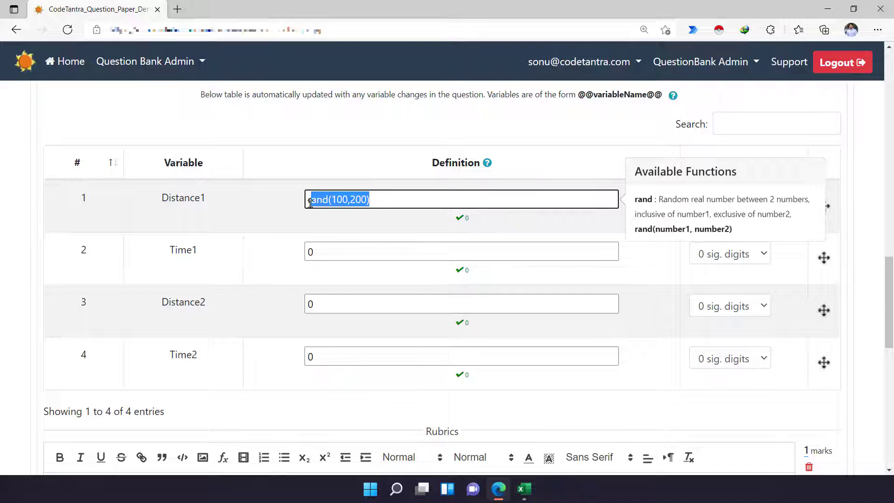
left_click(385, 200)
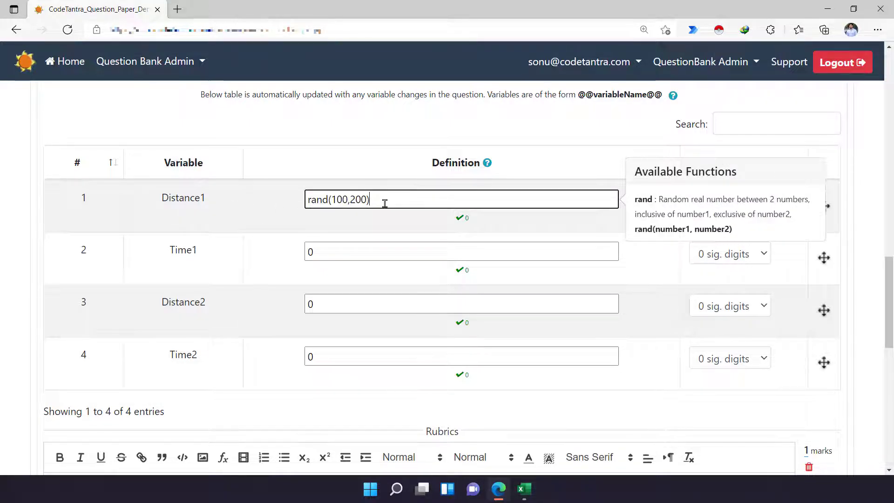
left_click(392, 250)
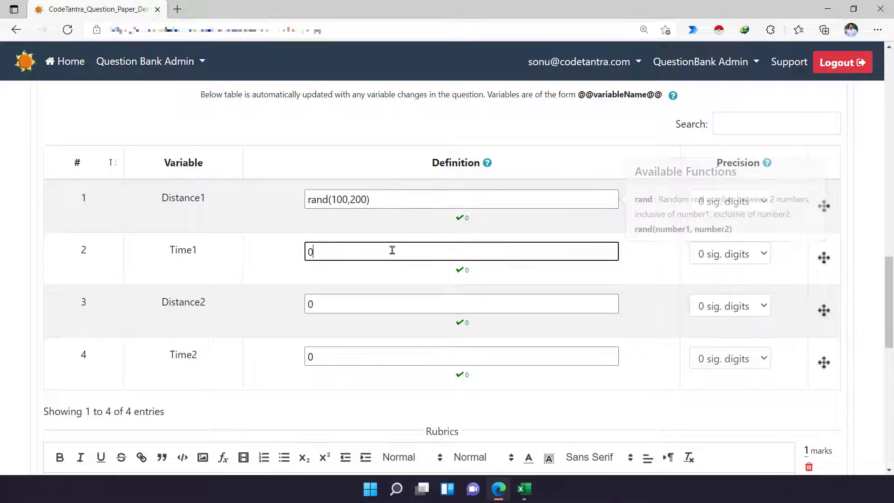
left_click_drag(462, 220, 483, 223)
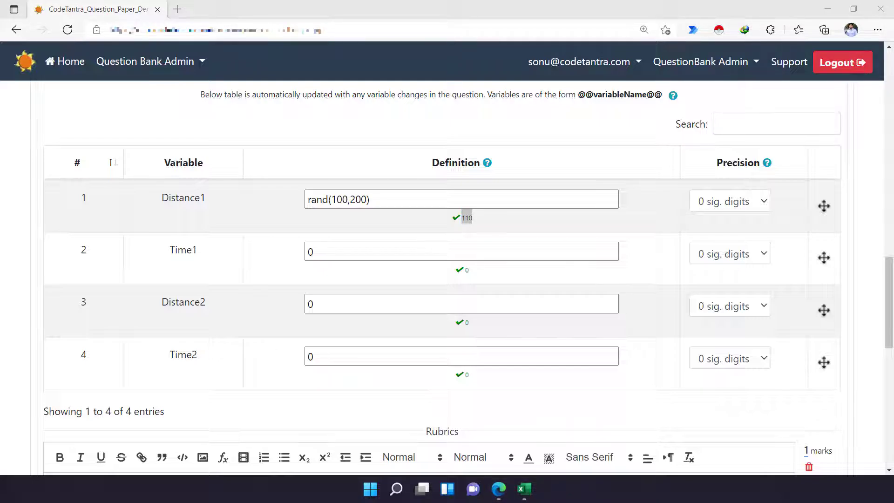
- Replace Distance1's rand formula with a pasted pickRandom(100,110,...,200) list
left_click_drag(379, 198, 309, 197)
key("BackSpace")
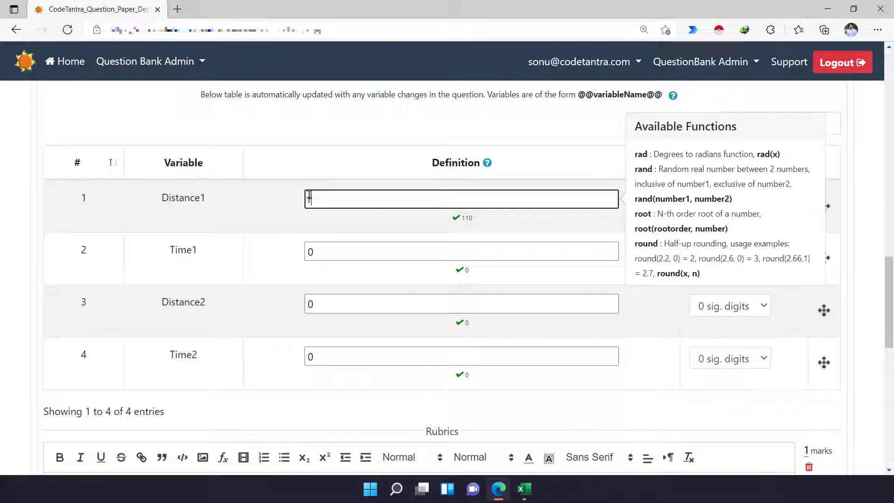
type("pickRandom(100,110,120,130,140,150,160,170,180,190,200)")
left_click(580, 199)
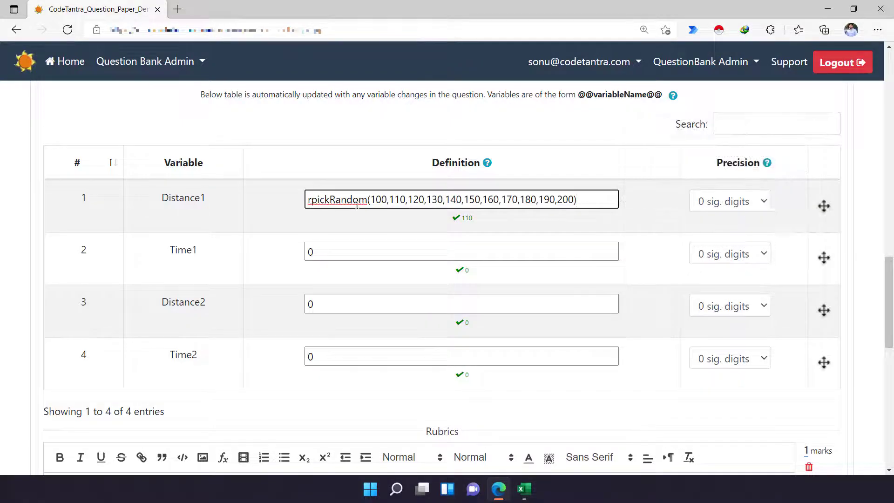
- Delete the stray leading r so the pickRandom definition validates, showing sample value 130
left_click_drag(372, 200, 550, 200)
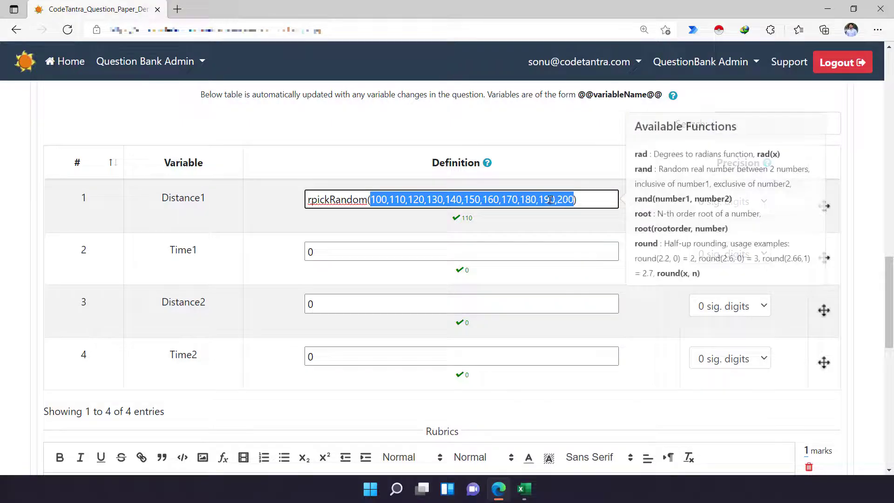
left_click(387, 200)
left_click_drag(395, 200, 405, 200)
left_click(416, 201)
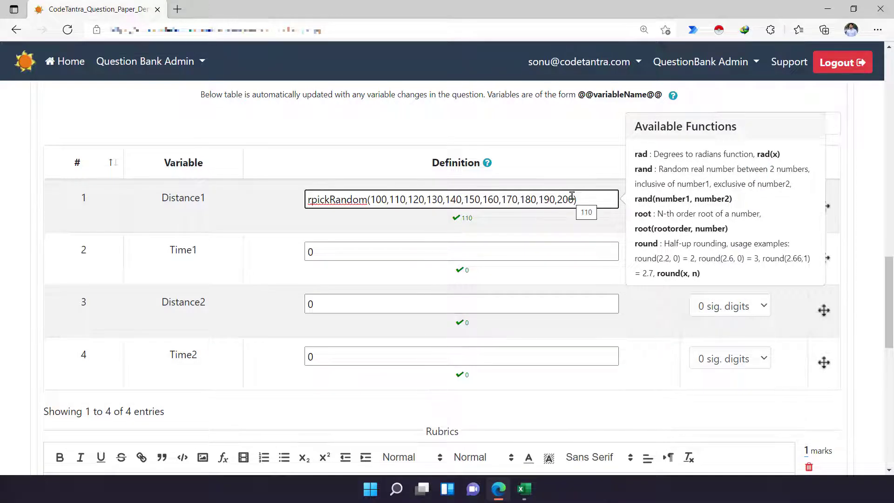
left_click_drag(576, 199, 373, 199)
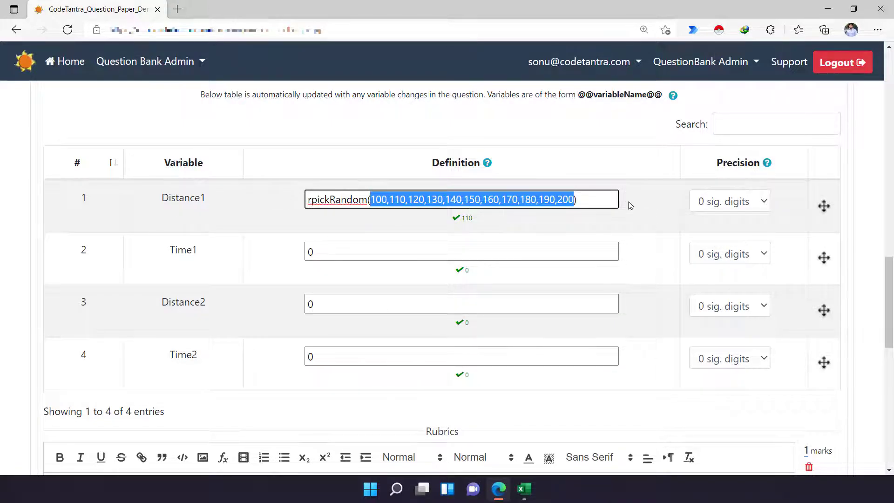
left_click(595, 202)
left_click(319, 201)
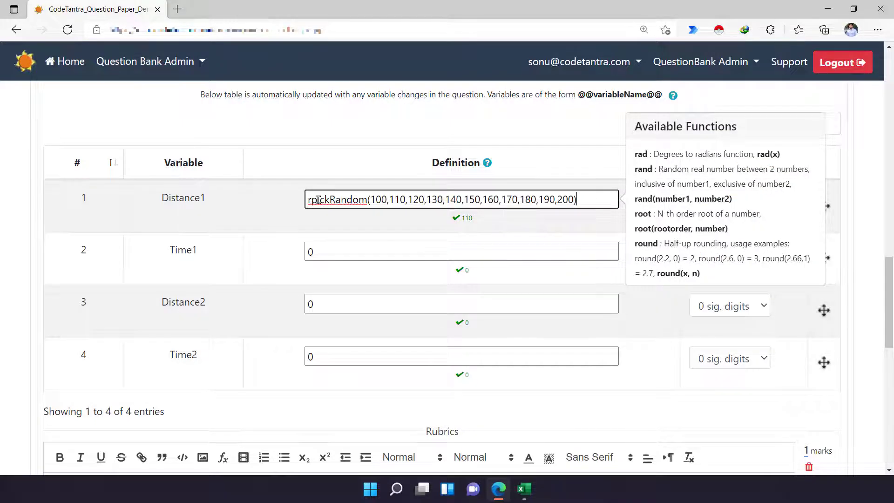
left_click(311, 202)
key("BackSpace")
left_click(339, 251)
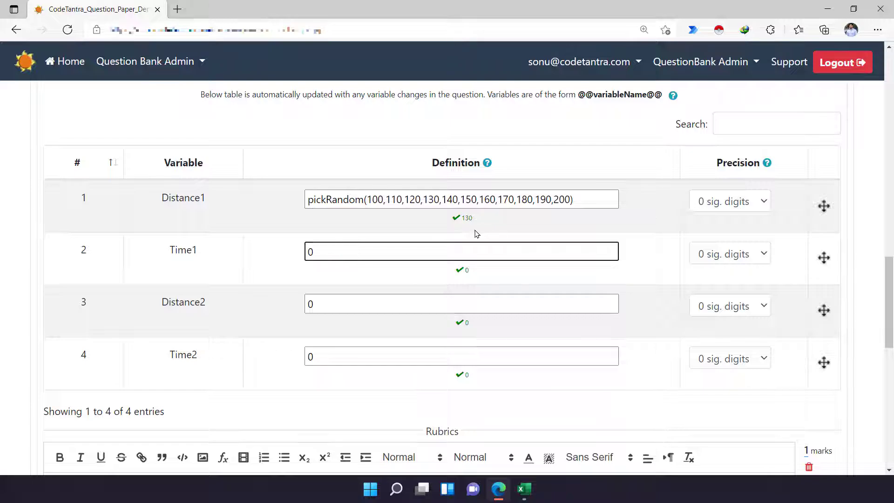